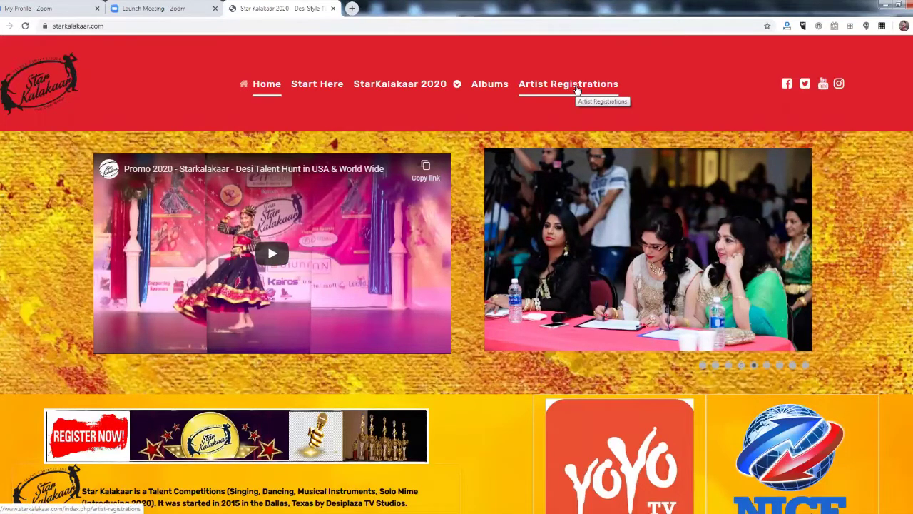
Go to Artist Registrations and bring up the SK2020 USA & World individual registration form.
click(576, 88)
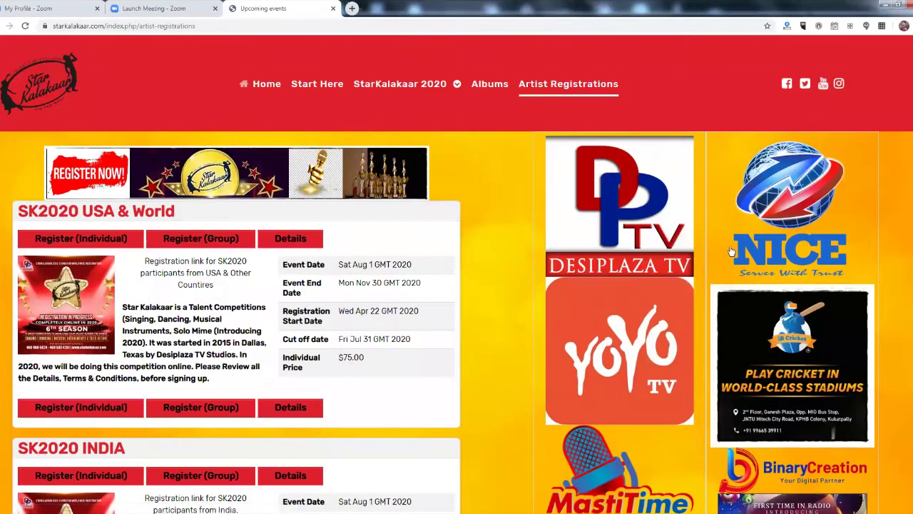
scroll(419, 274, down, 1)
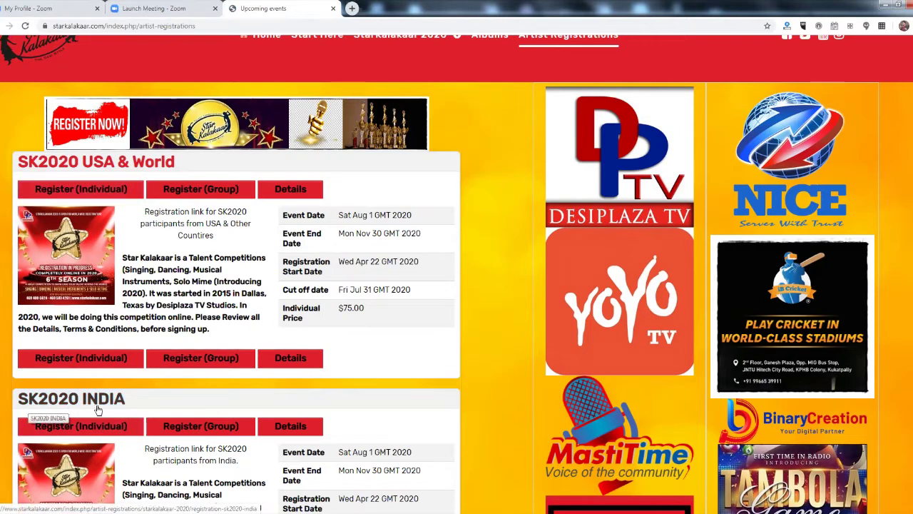
scroll(191, 369, down, 3)
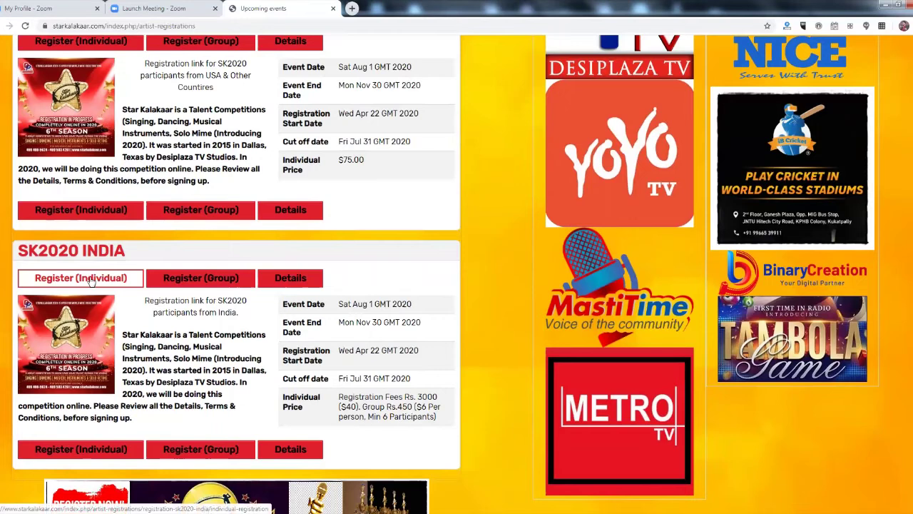
scroll(227, 339, up, 1)
scroll(227, 339, up, 1)
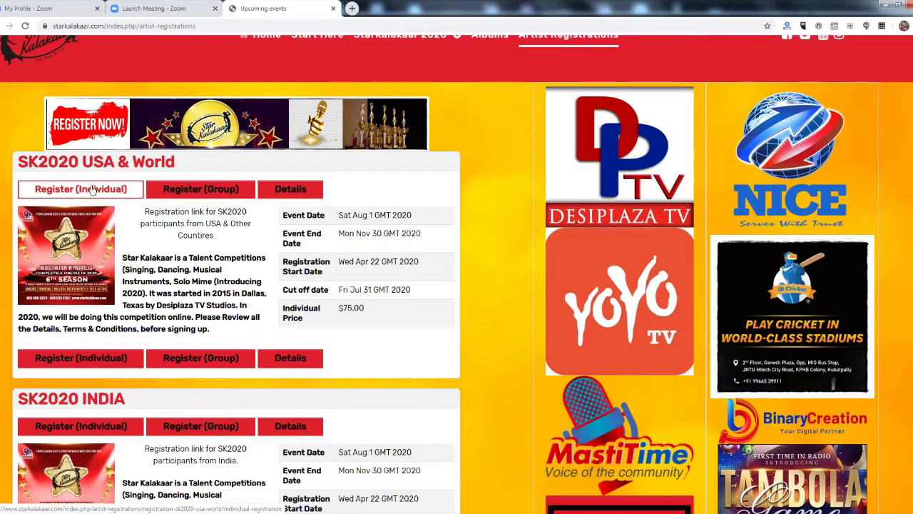
scroll(487, 318, up, 1)
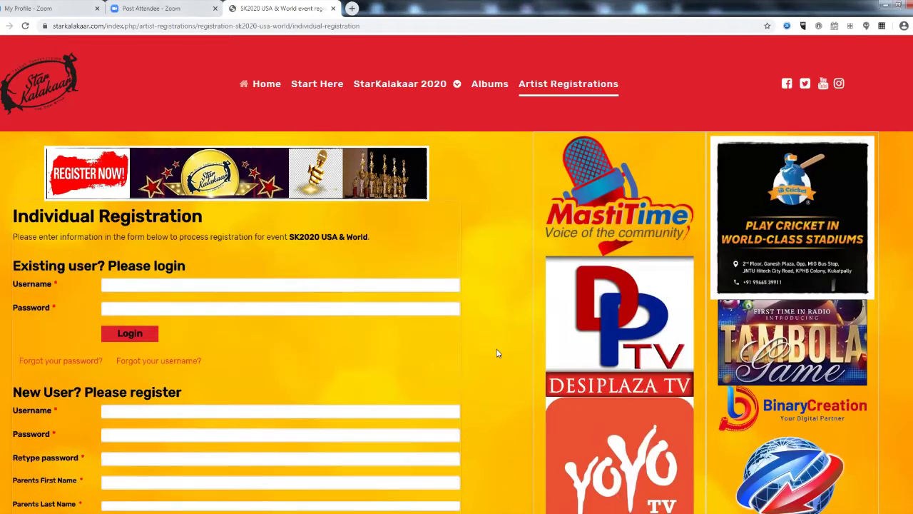
Enter the new user's username and the account password in both password fields.
scroll(498, 353, down, 2)
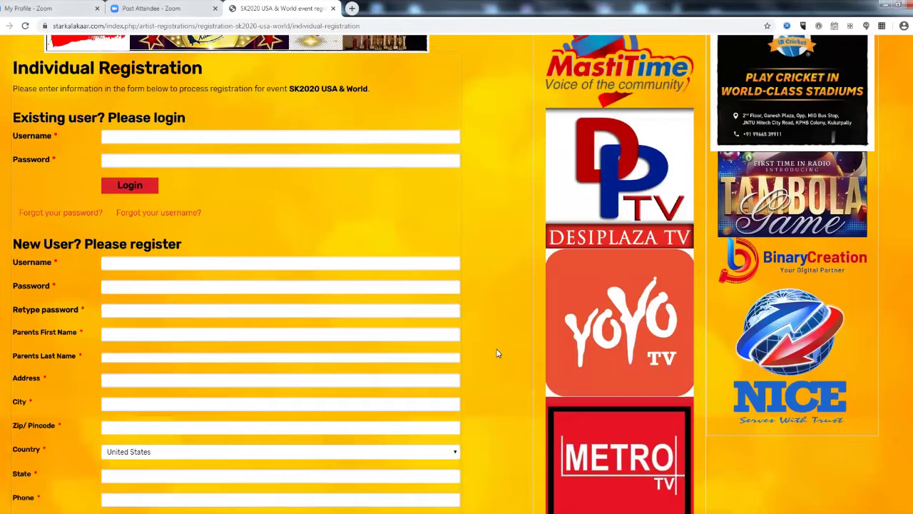
click(215, 262)
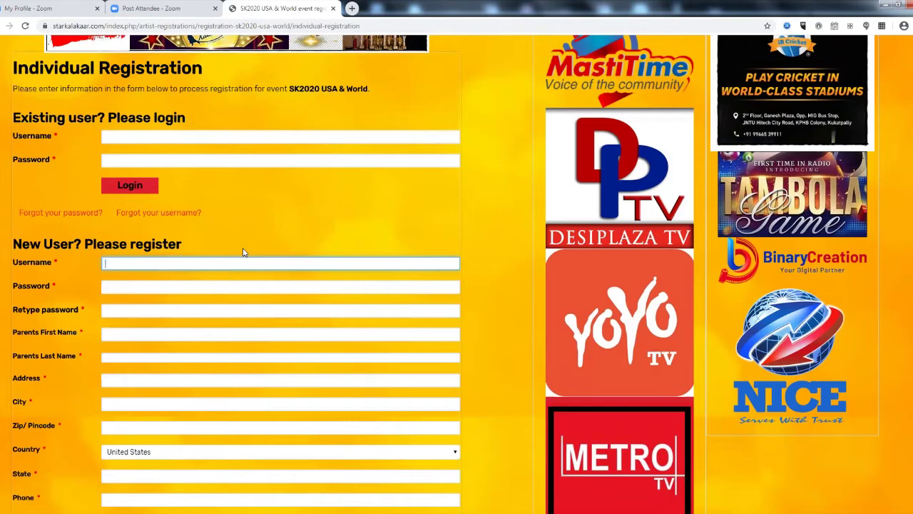
text(vinila)
key(Tab)
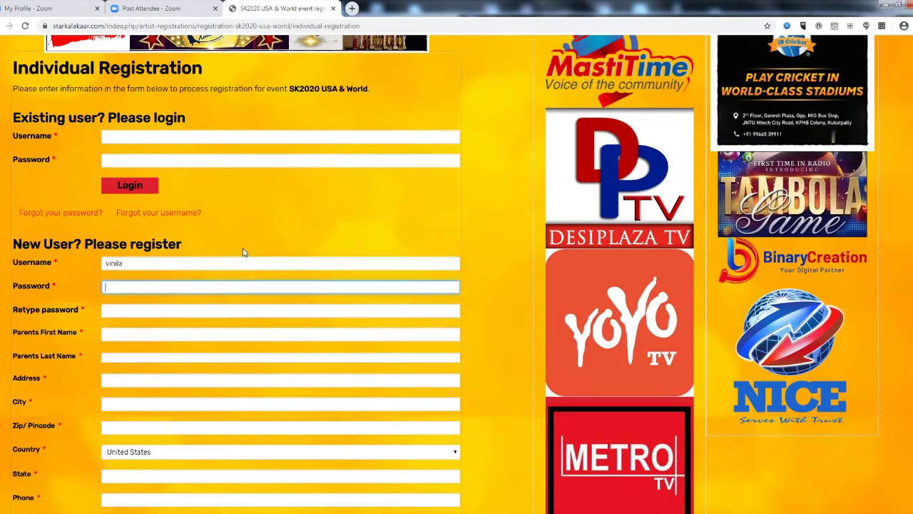
text(••••)
key(BackSpace)
key(BackSpace)
key(BackSpace)
key(BackSpace)
text(••••••••)
key(Tab)
text(•••••••)
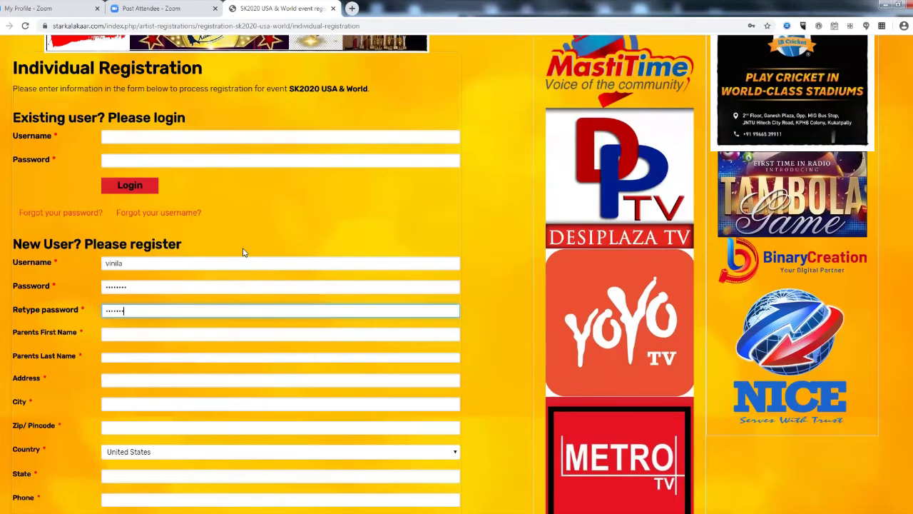
text(•)
key(Tab)
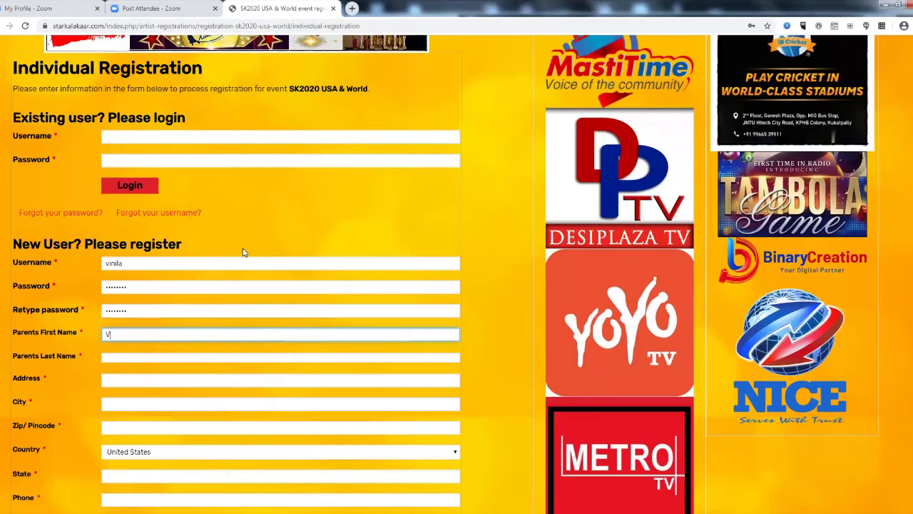
Fill in the parent's first and last name, street address, city, zip code and state Texas.
key(Tab)
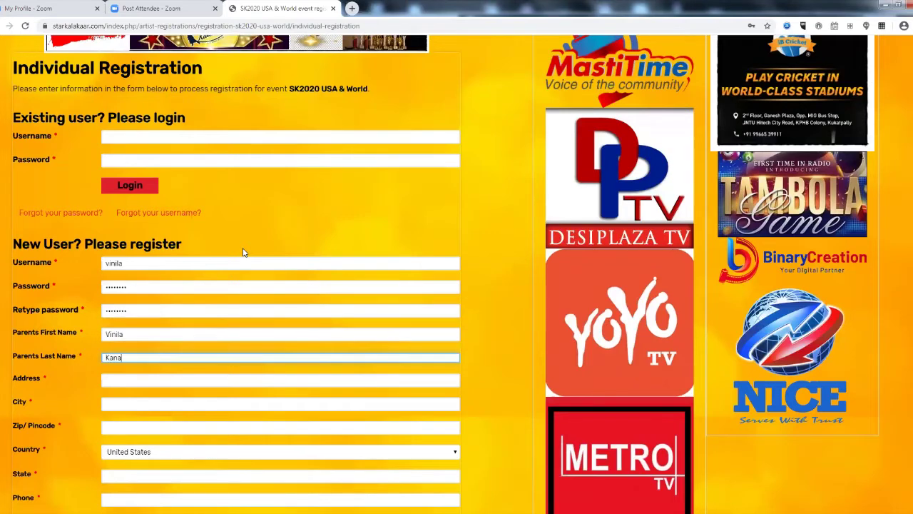
key(Tab)
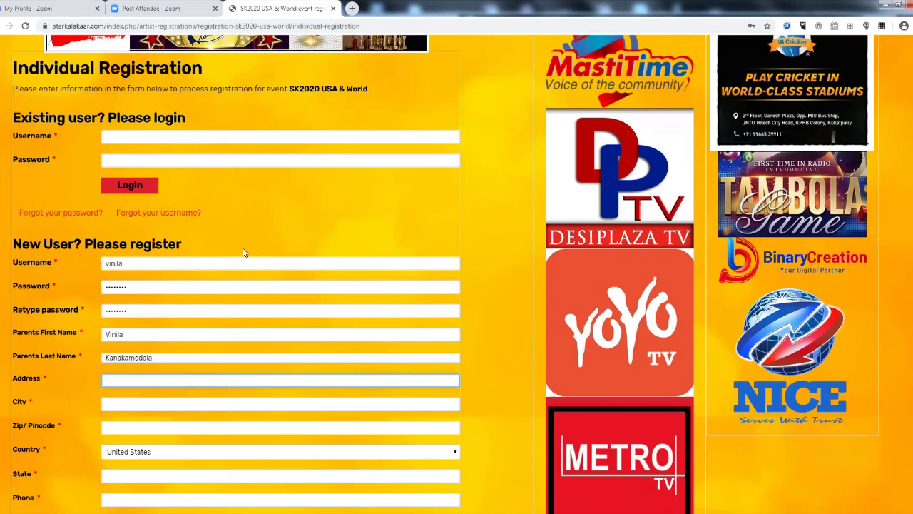
text(xxxx xxxx)
click(182, 404)
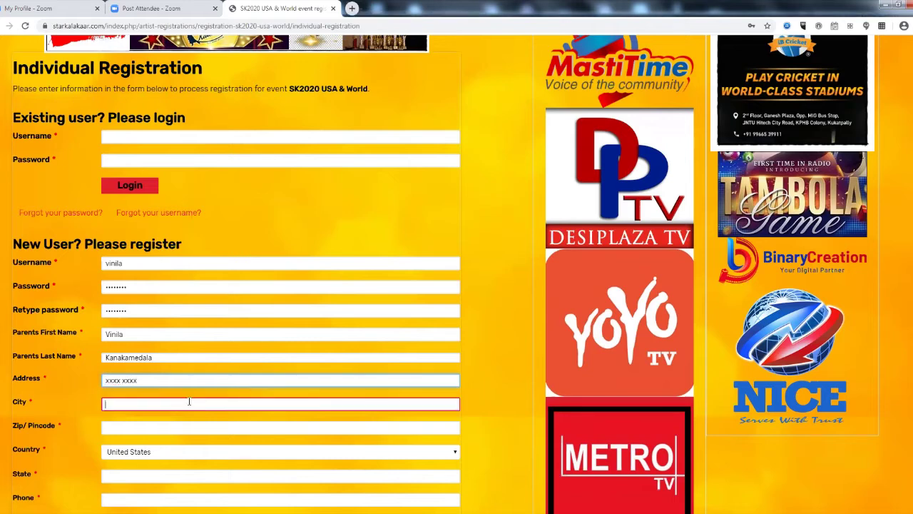
text(irving)
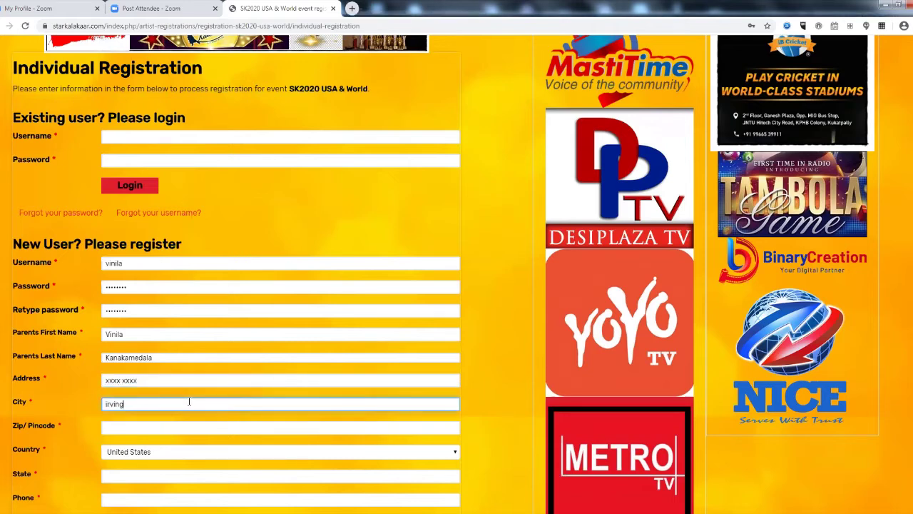
key(Tab)
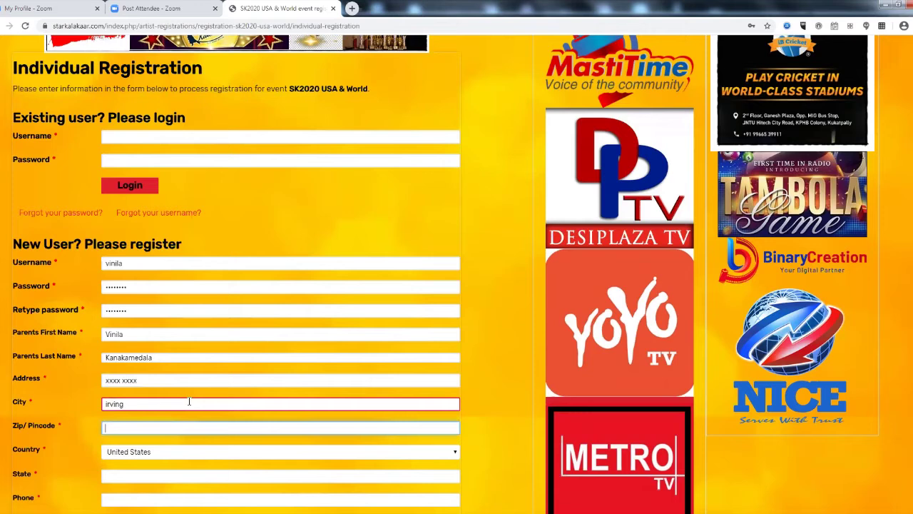
text(7506)
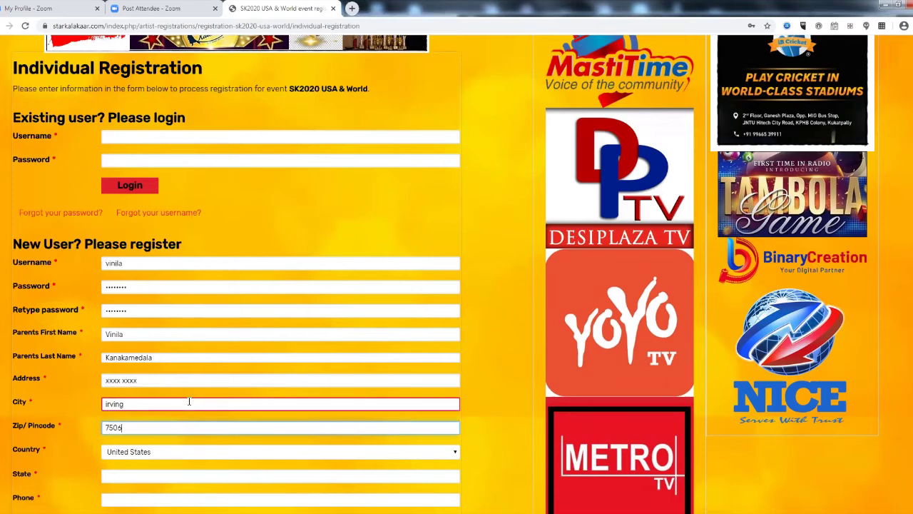
text(3)
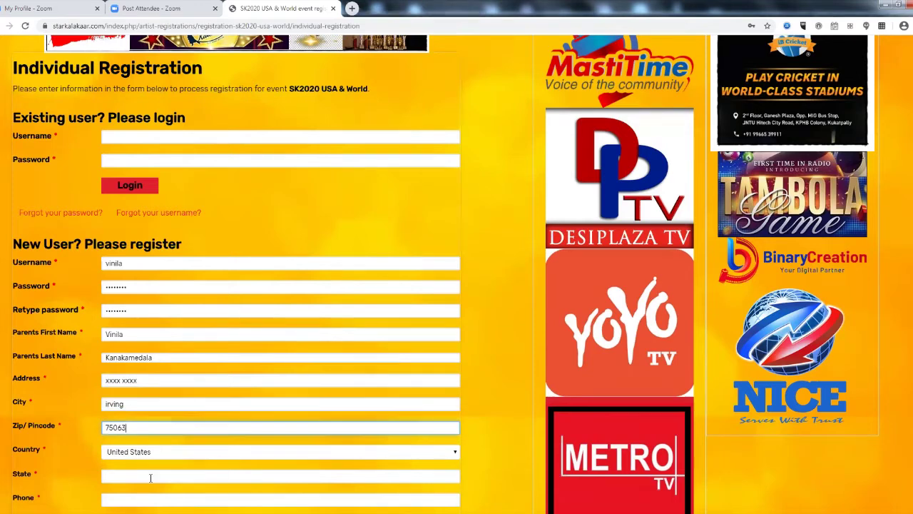
click(151, 477)
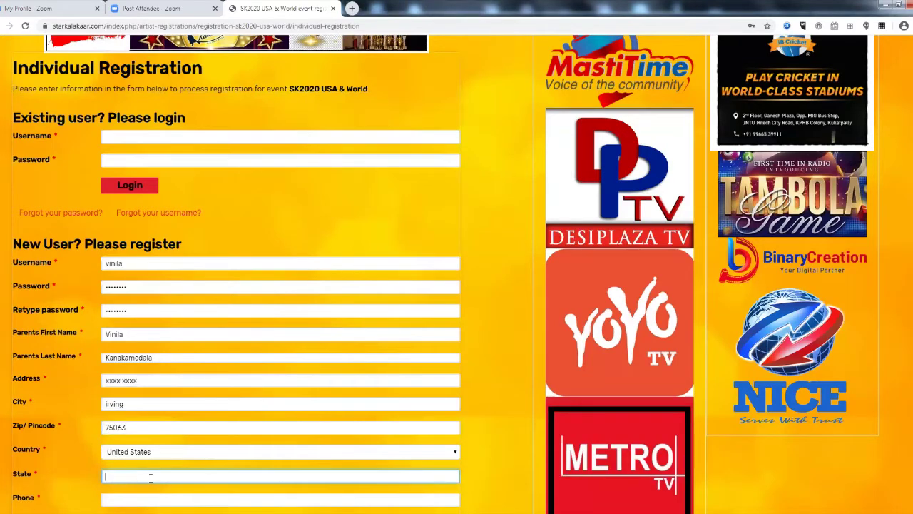
text(Texas)
scroll(306, 192, down, 3)
Enter the contact phone number and e-mail address.
click(148, 351)
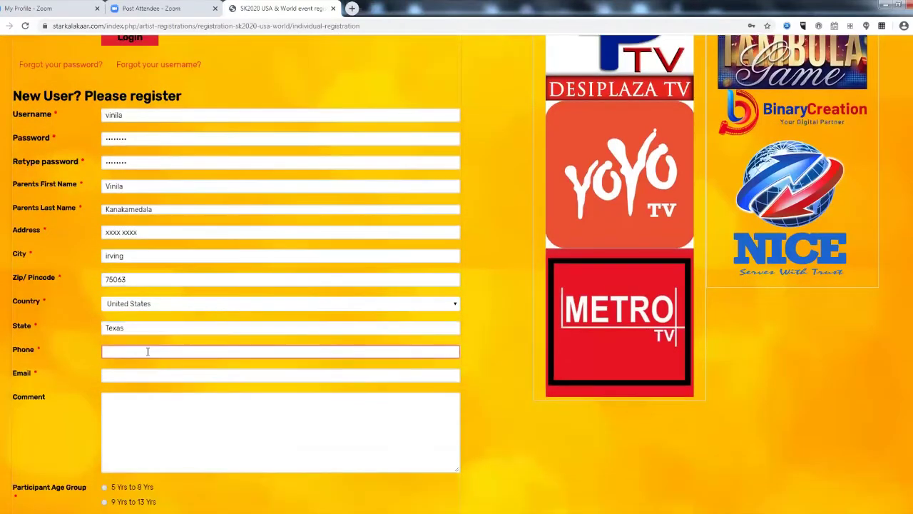
text(4)
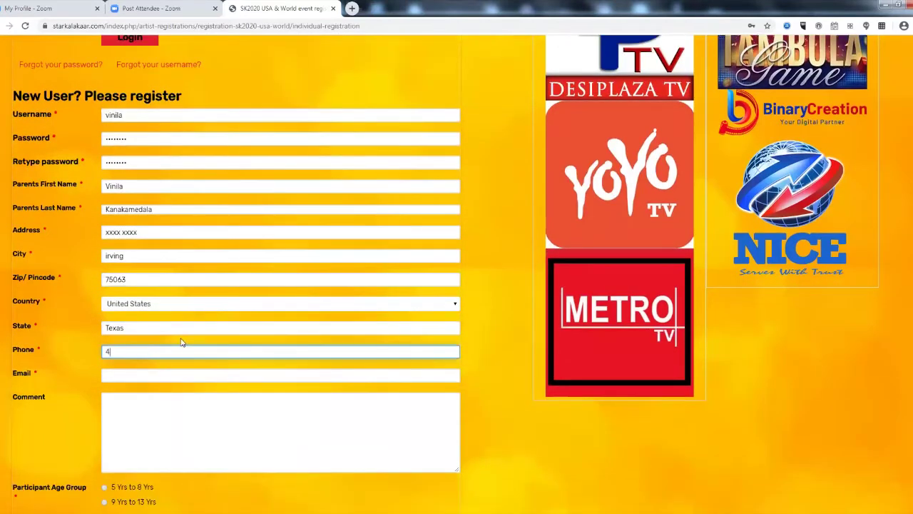
text(6900)
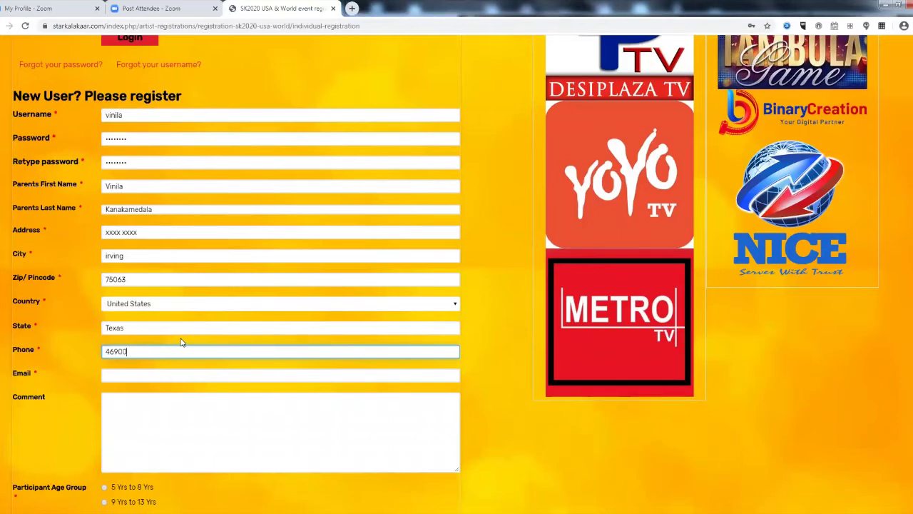
text(0000)
click(163, 376)
click(164, 376)
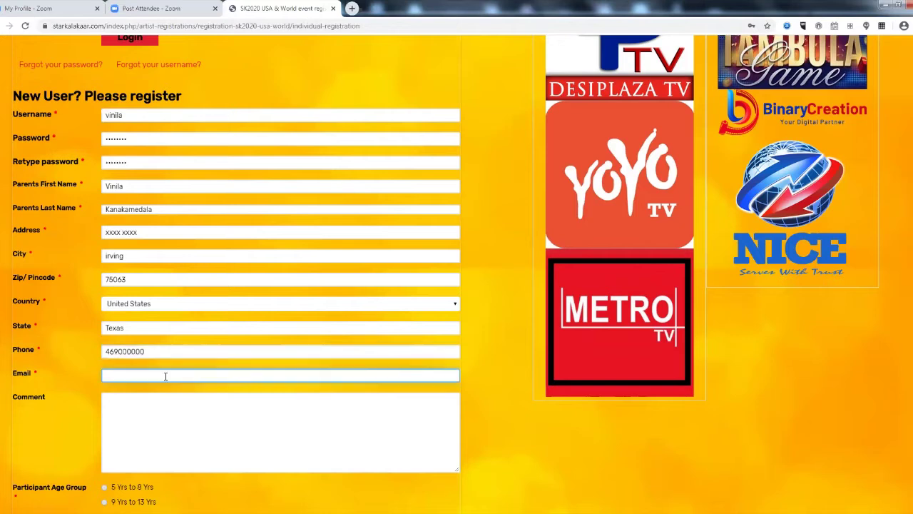
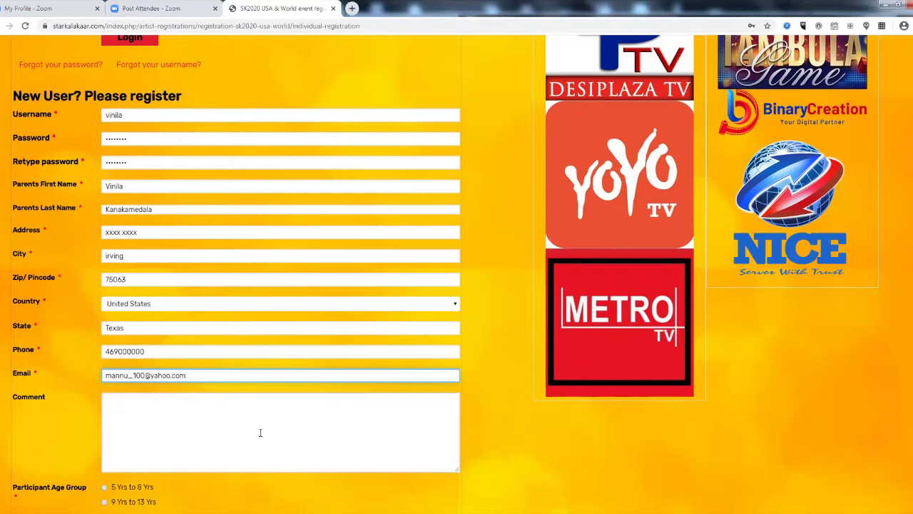
Select 19+ as the participant age group.
key(Tab)
scroll(75, 414, down, 2)
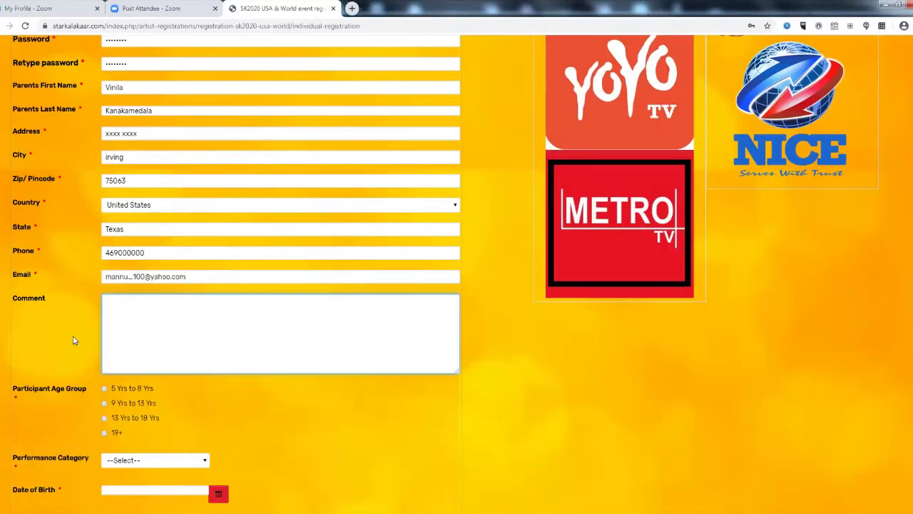
click(99, 432)
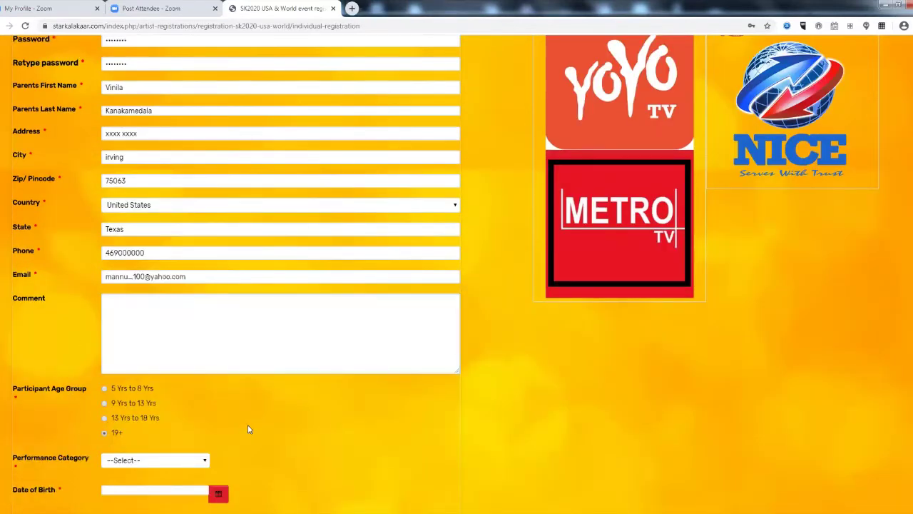
scroll(195, 358, down, 3)
click(175, 318)
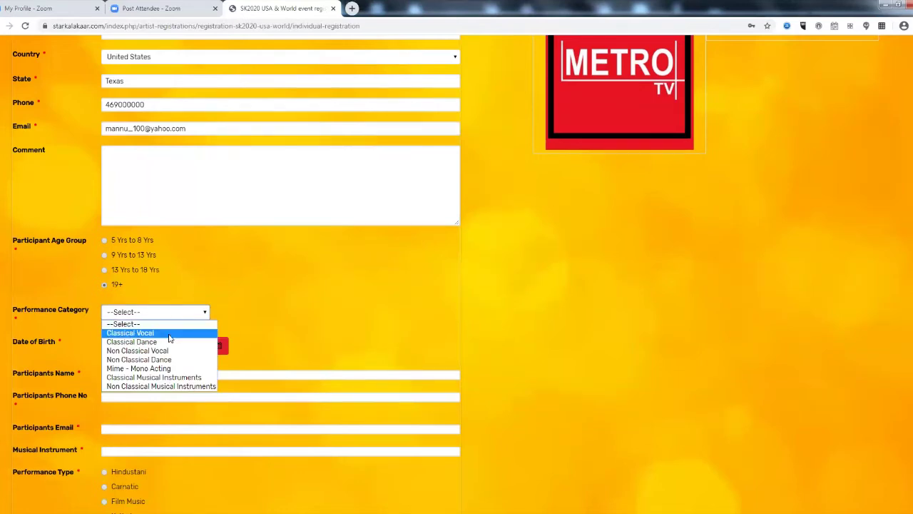
click(170, 334)
click(218, 346)
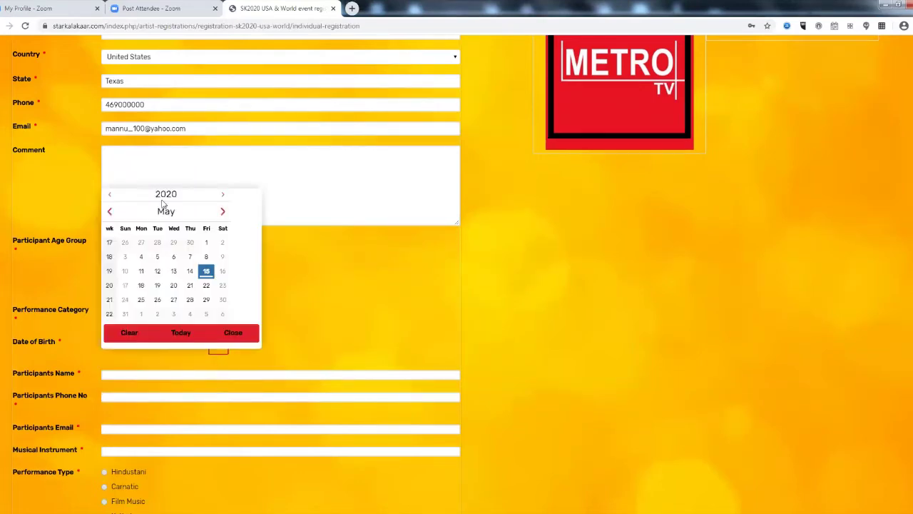
click(111, 194)
click(112, 195)
click(111, 194)
click(112, 195)
click(112, 195)
click(111, 195)
click(111, 195)
click(112, 194)
click(111, 195)
click(111, 195)
click(111, 195)
click(111, 195)
click(111, 195)
click(111, 195)
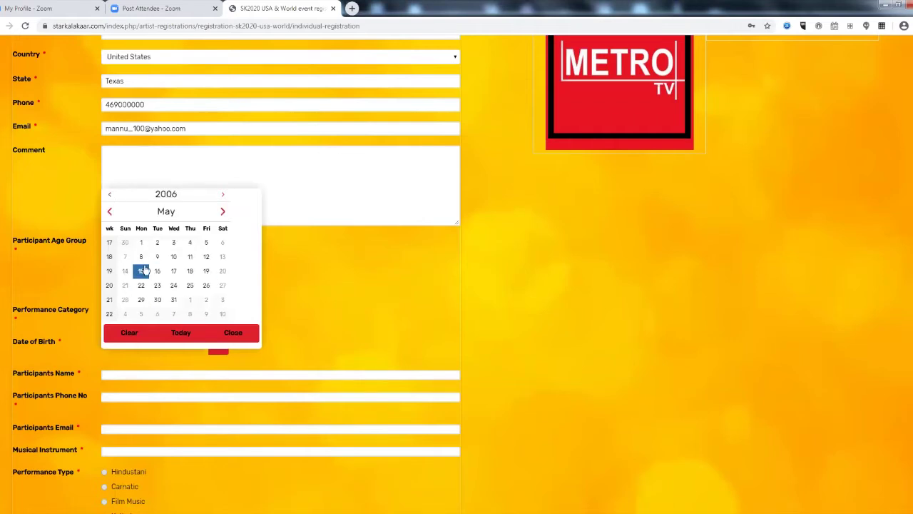
click(151, 271)
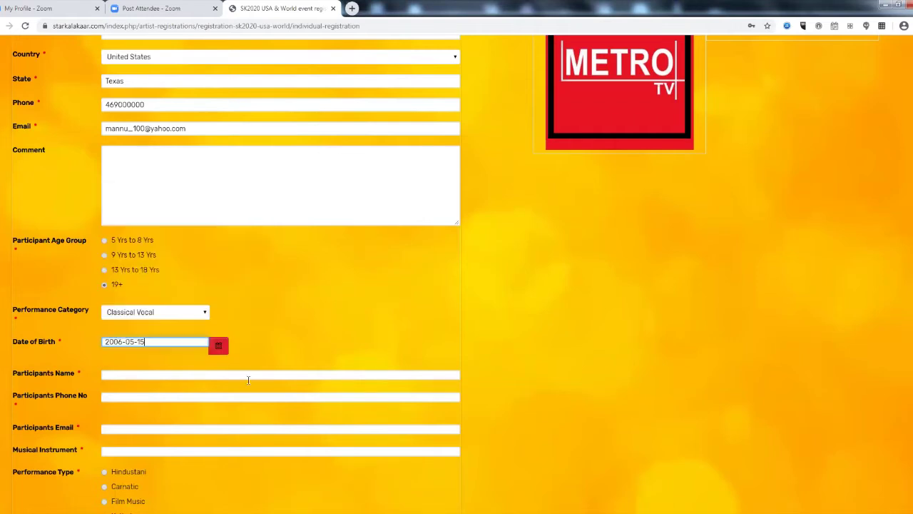
Enter the participant's name, phone number and e-mail address.
click(156, 376)
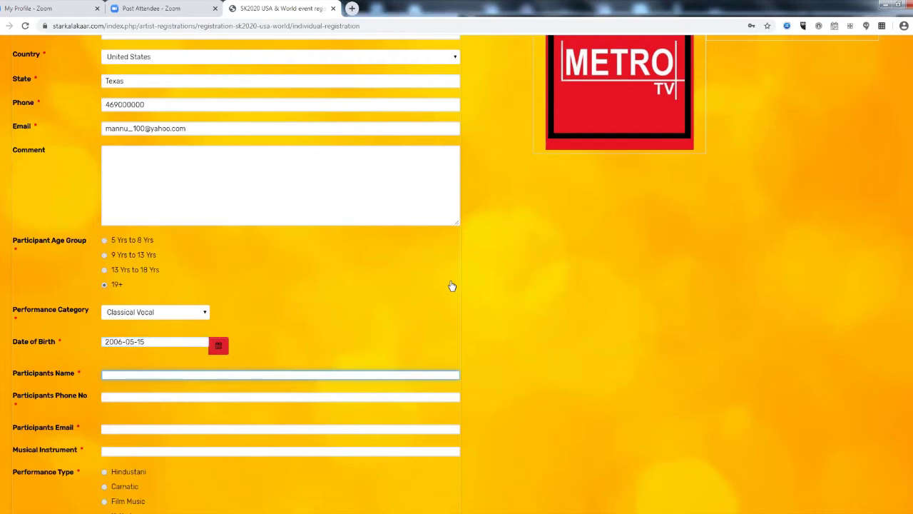
text(vinila)
key(Tab)
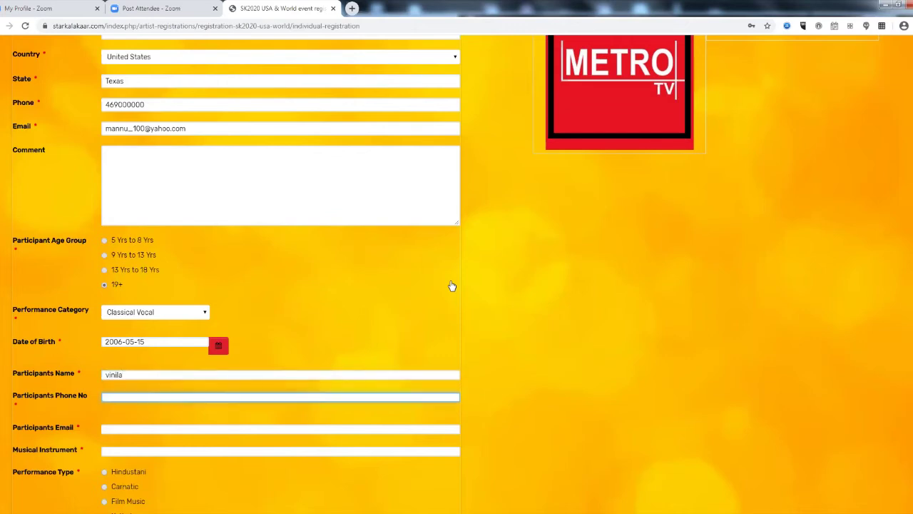
text(469555555)
click(184, 428)
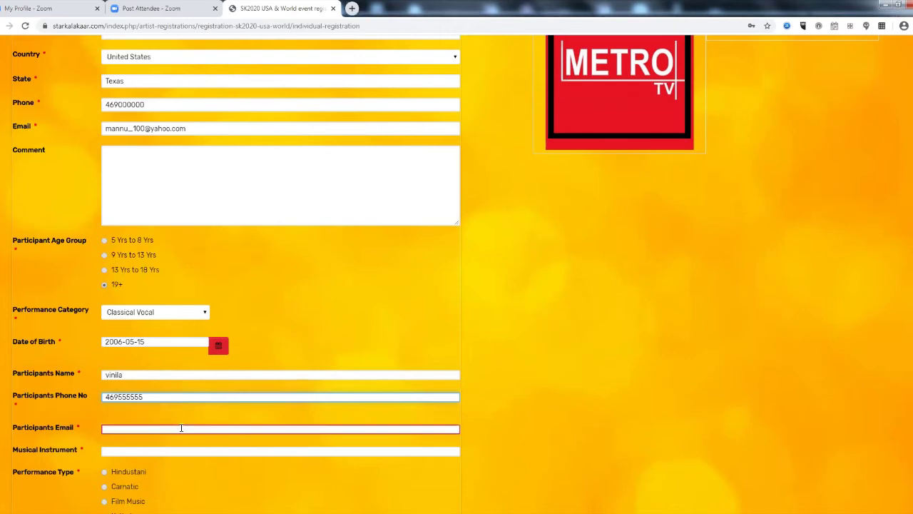
key(Tab)
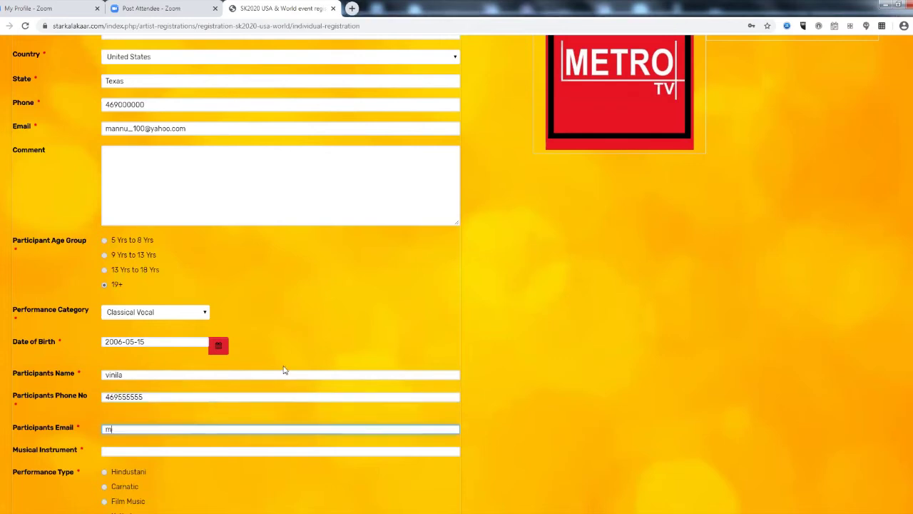
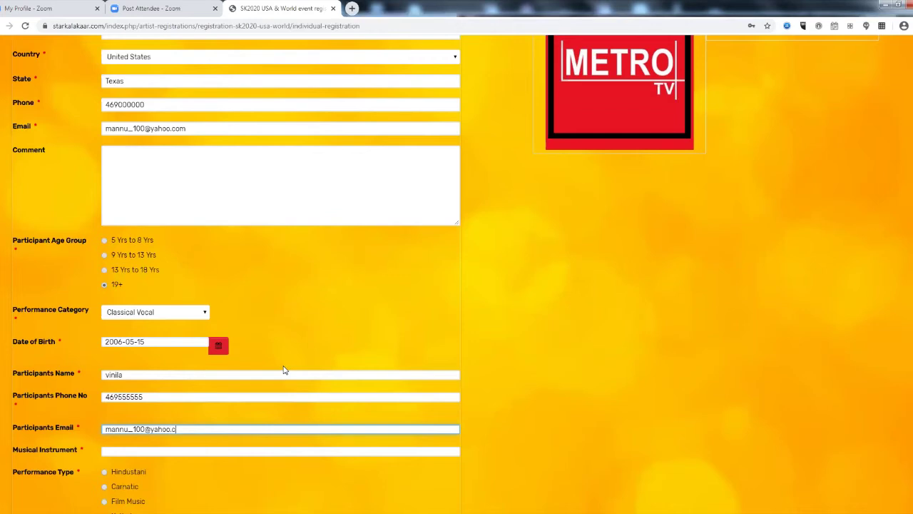
Choose Hindustani as the performance type and enter 'mastitime' as the entry code.
click(242, 473)
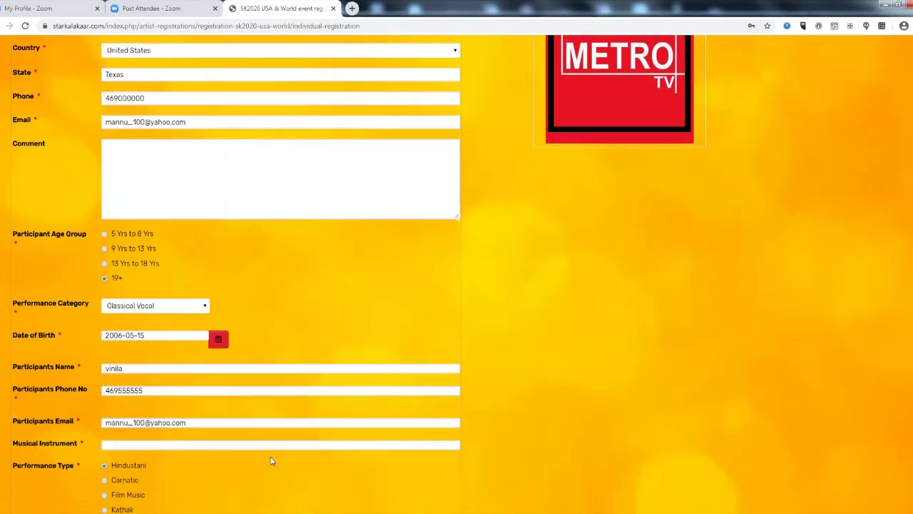
scroll(258, 407, down, 2)
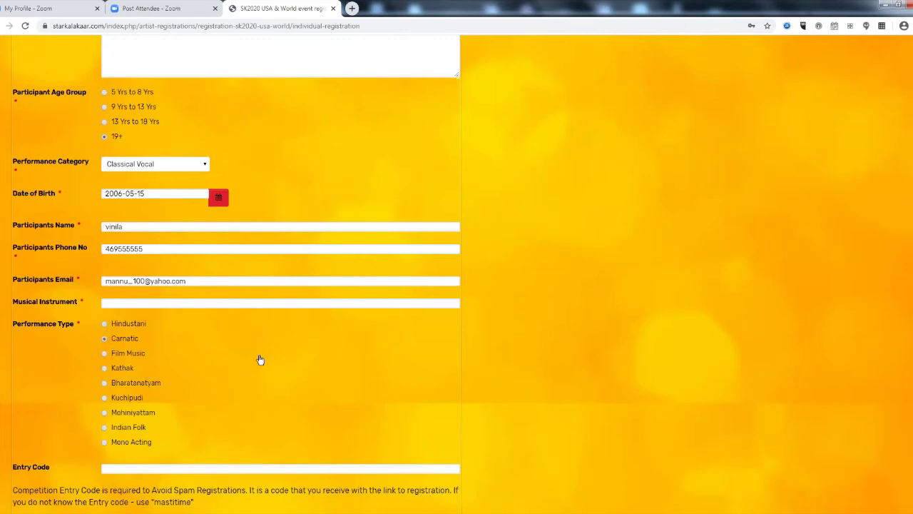
scroll(174, 306, down, 2)
click(175, 307)
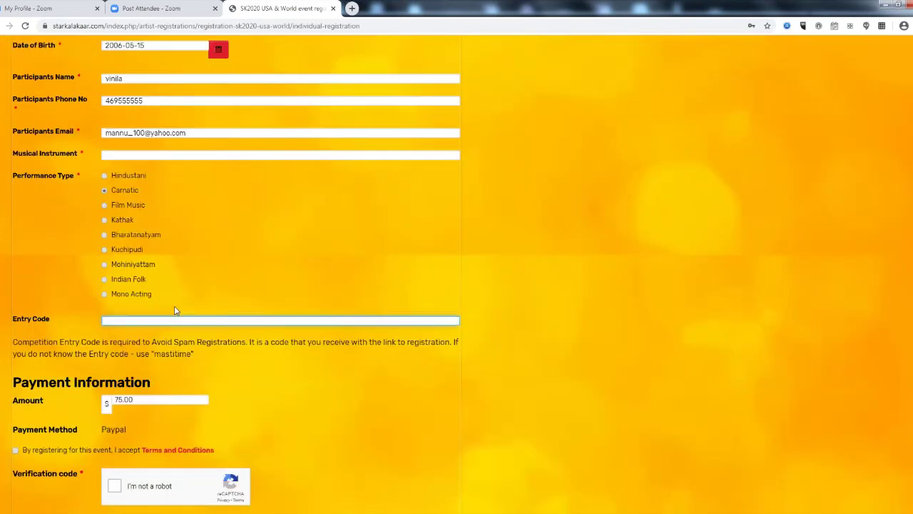
text(ma)
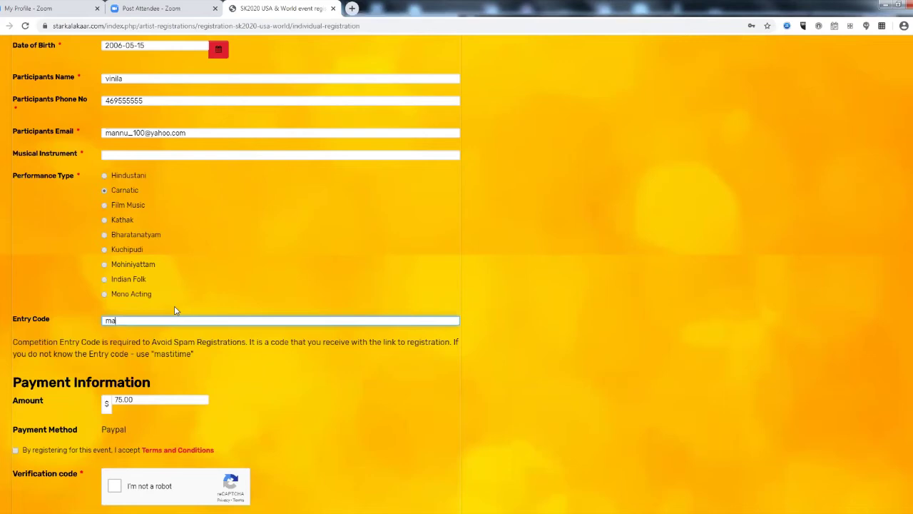
text(stitime)
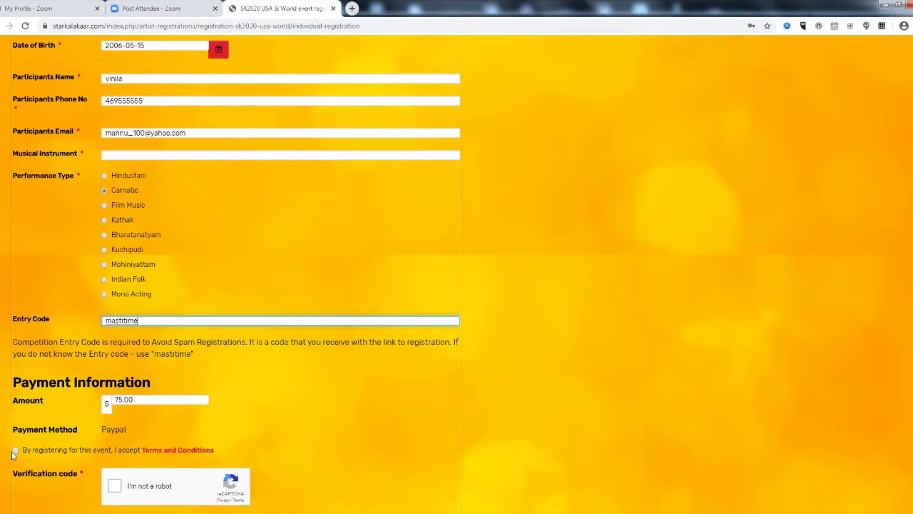
click(131, 400)
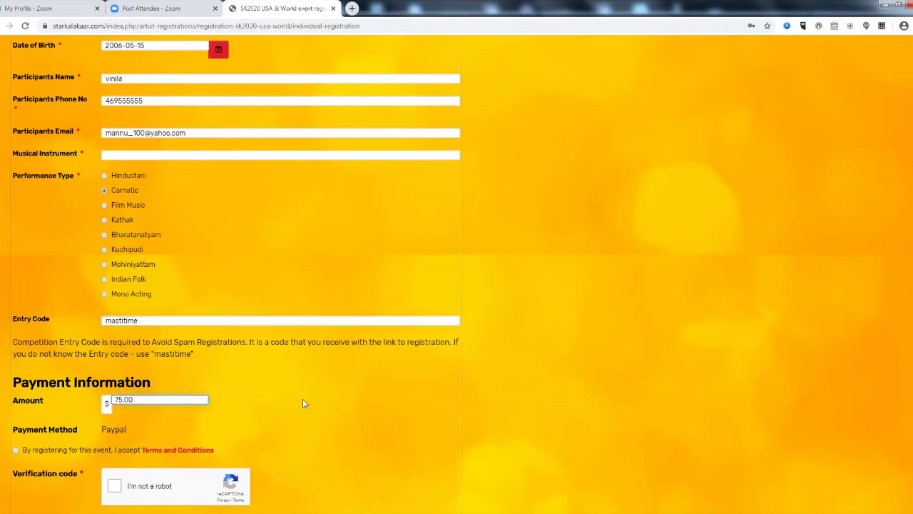
Accept the terms, complete the 'I'm not a robot' check, and submit the registration.
scroll(303, 403, down, 1)
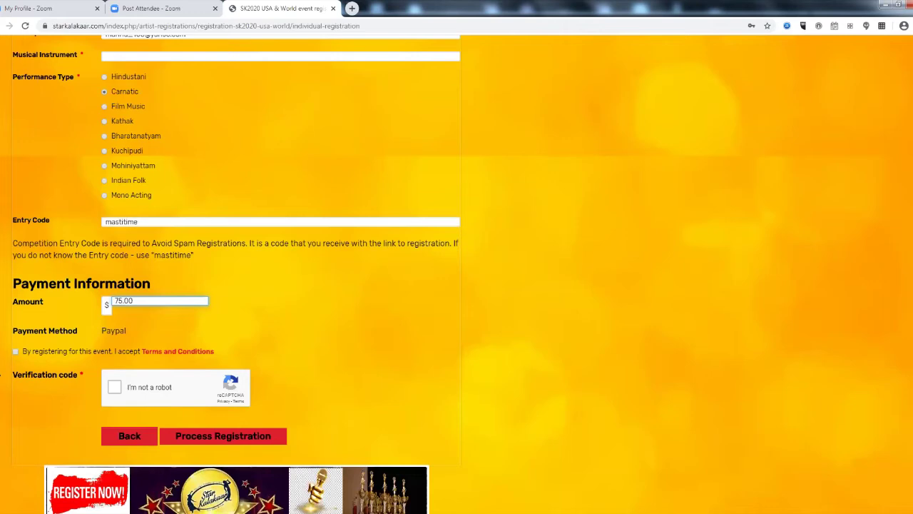
click(16, 352)
click(114, 387)
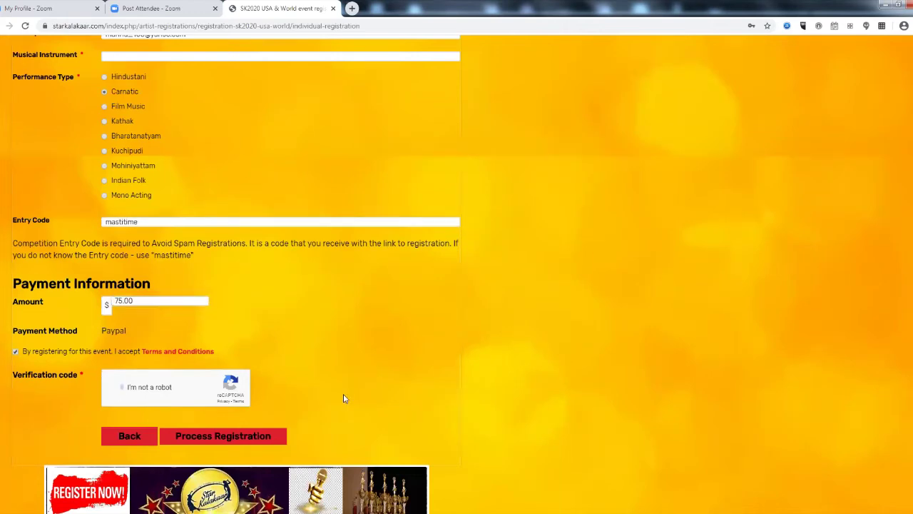
click(244, 440)
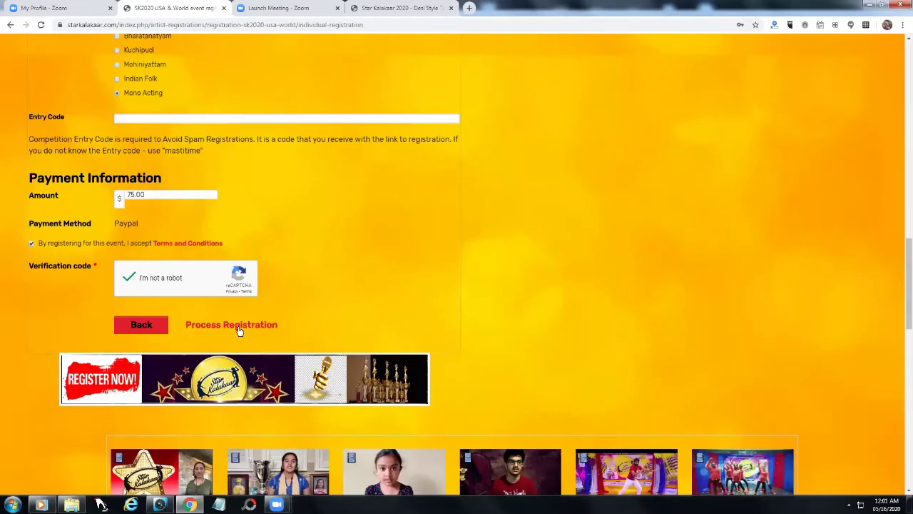
Submit the registration, decline saving the site password, and reach PayPal's $75.00 login.
click(240, 330)
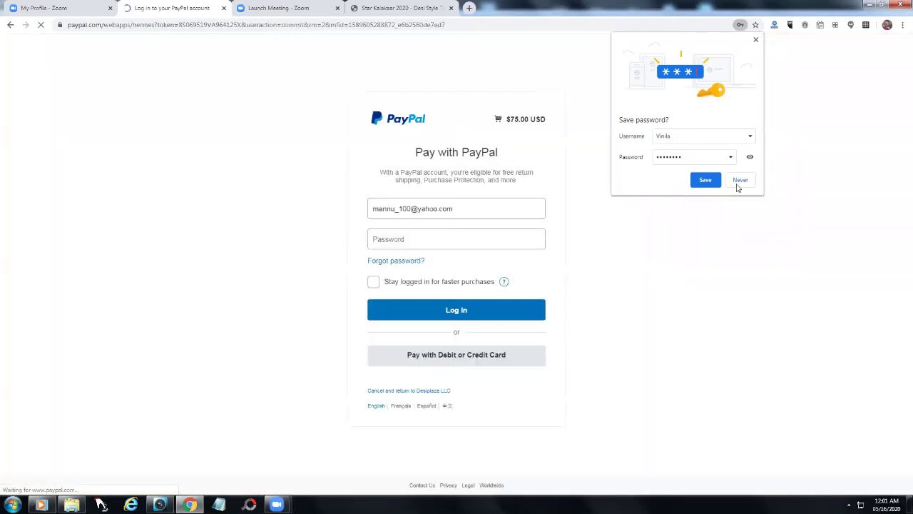
click(738, 180)
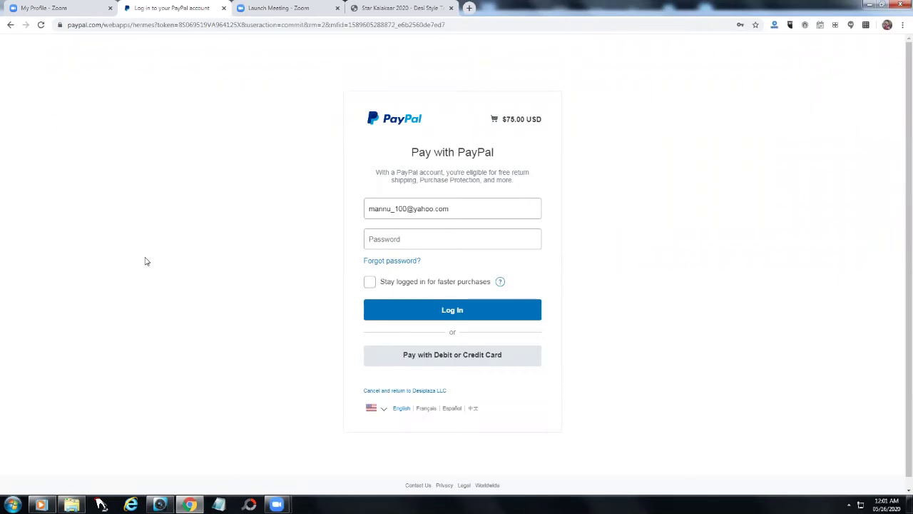
click(419, 238)
Switch to paying the $75.00 by debit or credit card as a PayPal guest.
click(461, 359)
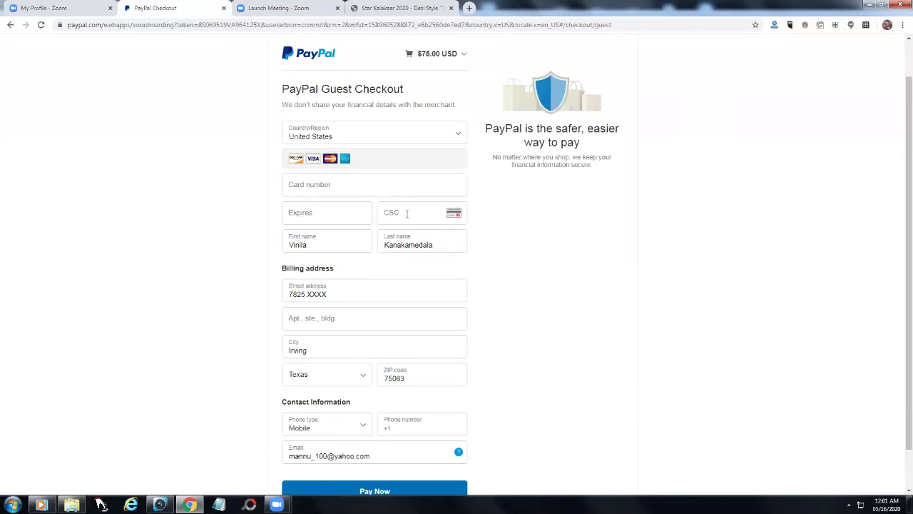
scroll(514, 306, down, 1)
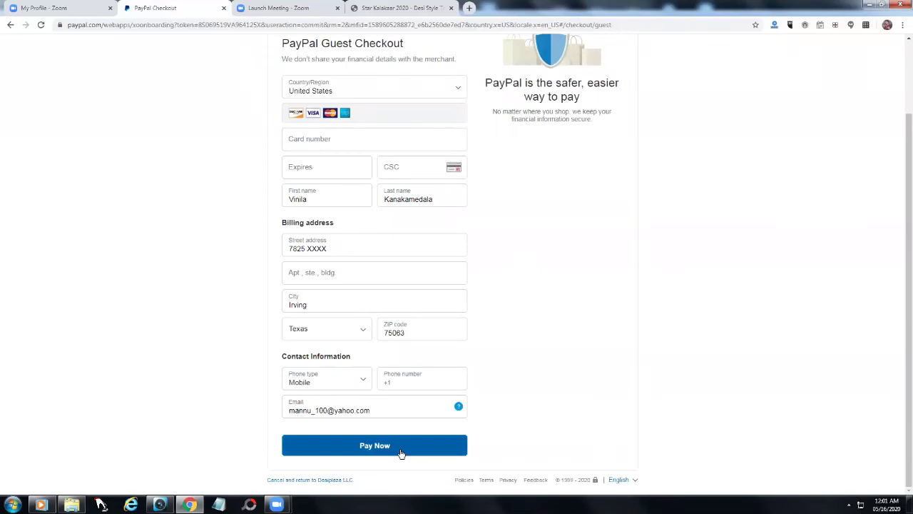